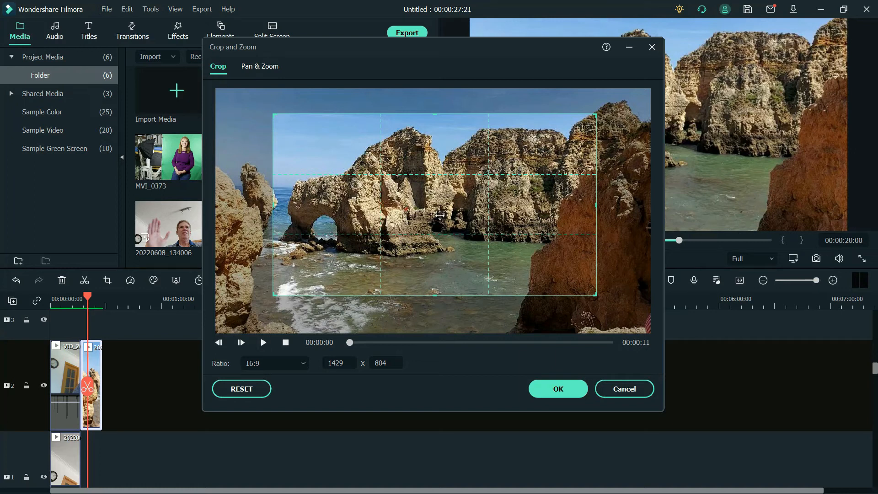
Apply the 16:9 crop of 1429 × 804 to the rocky coast clip and check a frame of it.
left_click(553, 388)
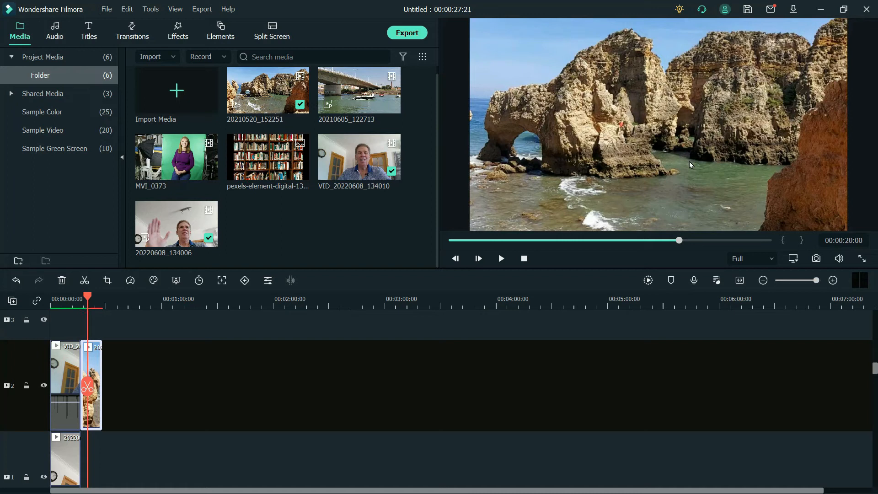
mouse_move(88, 298)
left_mouse_down()
mouse_move(96, 299)
mouse_move(88, 300)
left_mouse_up()
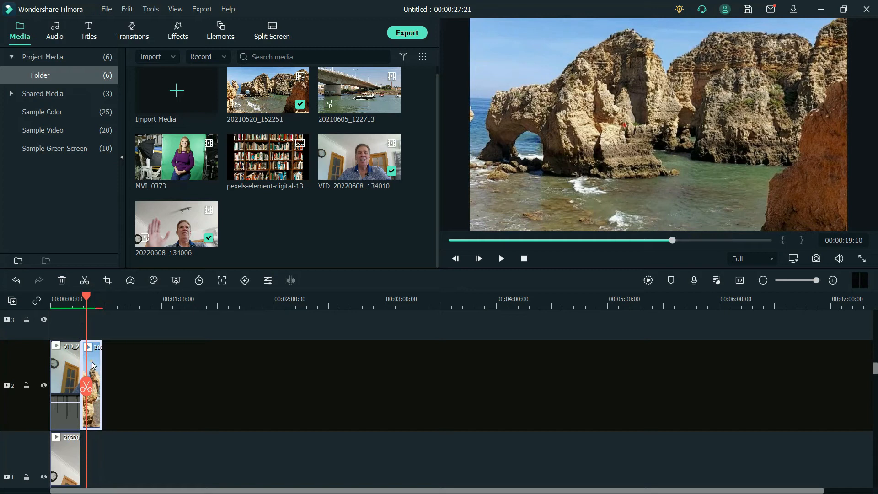
Reset the rocky coast clip's crop to the full frame and switch its Crop and Zoom settings to Pan & Zoom.
left_click(107, 281)
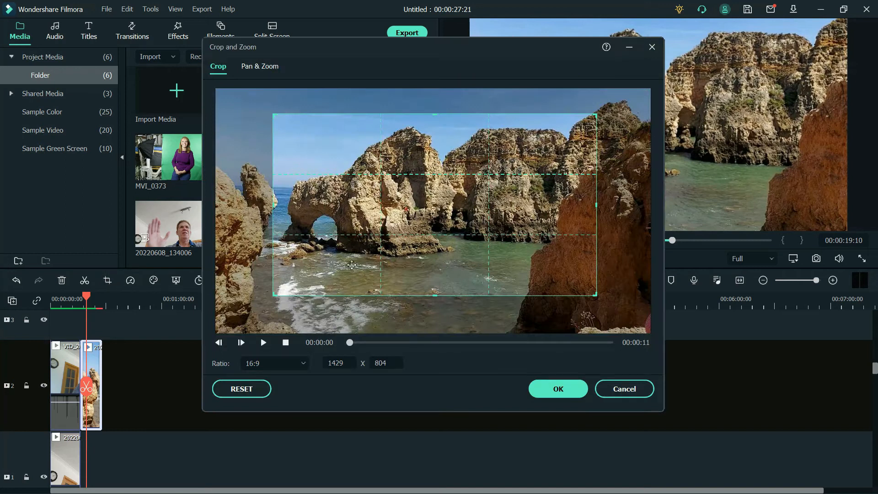
left_click(242, 389)
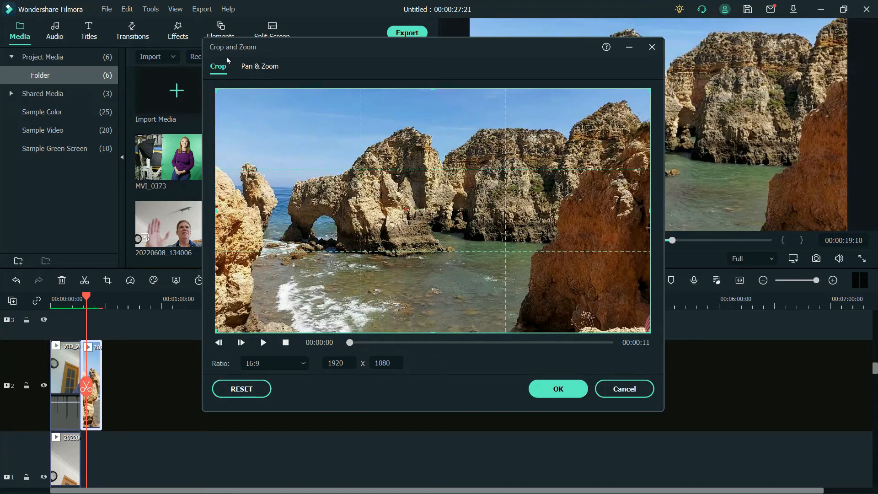
left_click(270, 69)
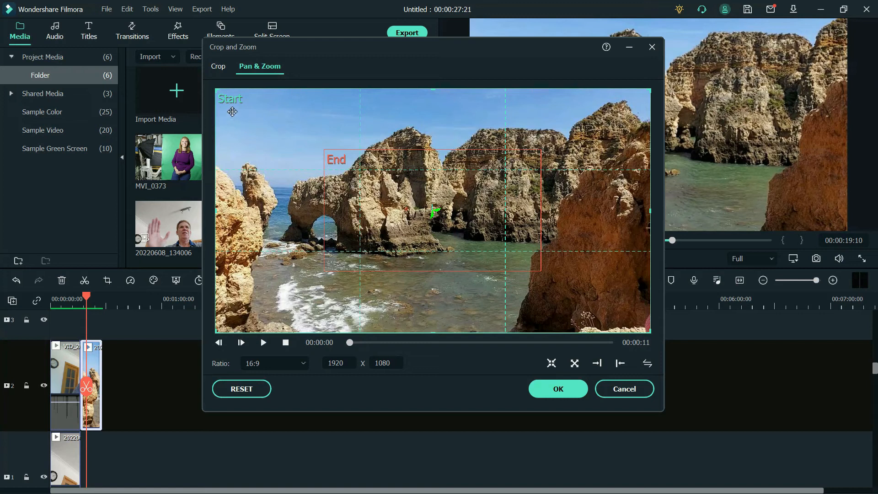
Reposition and enlarge the End frame to about 1250 × 703 around the rock arch and cliffs, and apply the zoom.
left_click(357, 169)
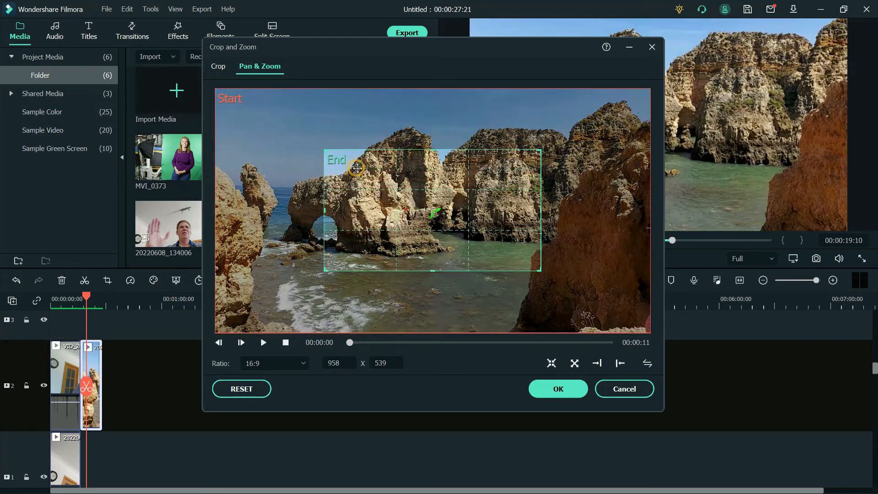
left_click(238, 101)
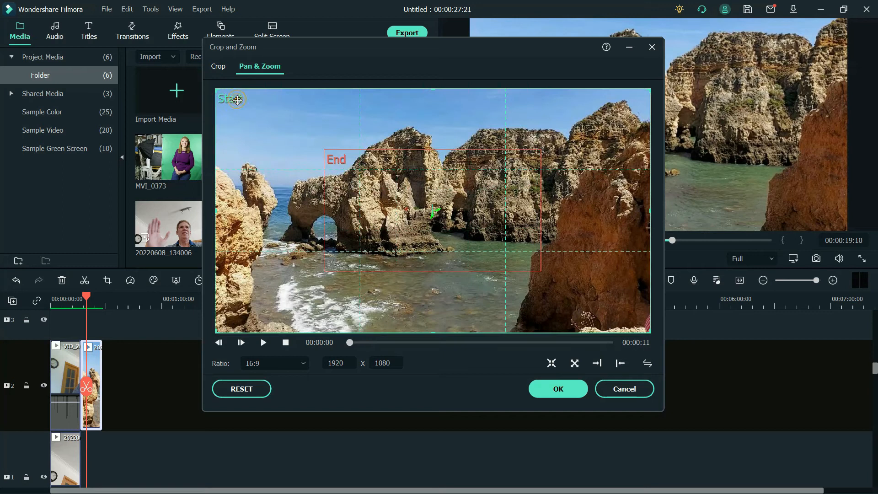
left_click(345, 167)
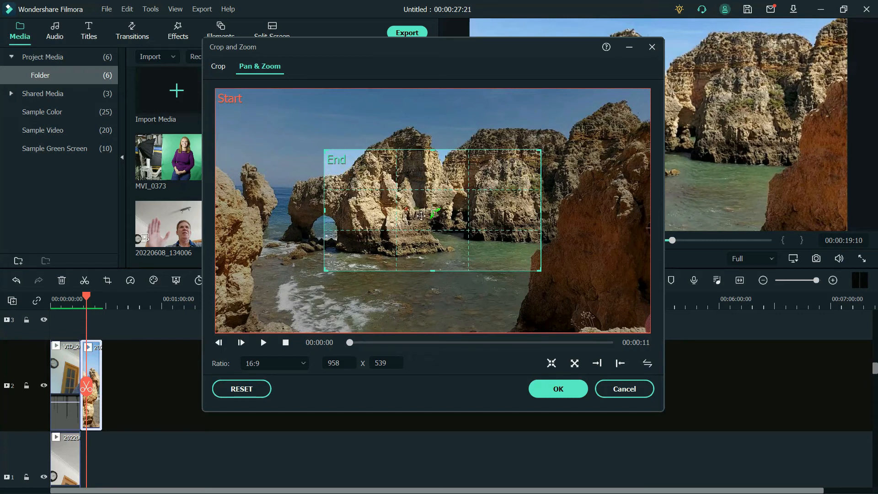
left_click_drag(446, 193, 384, 230)
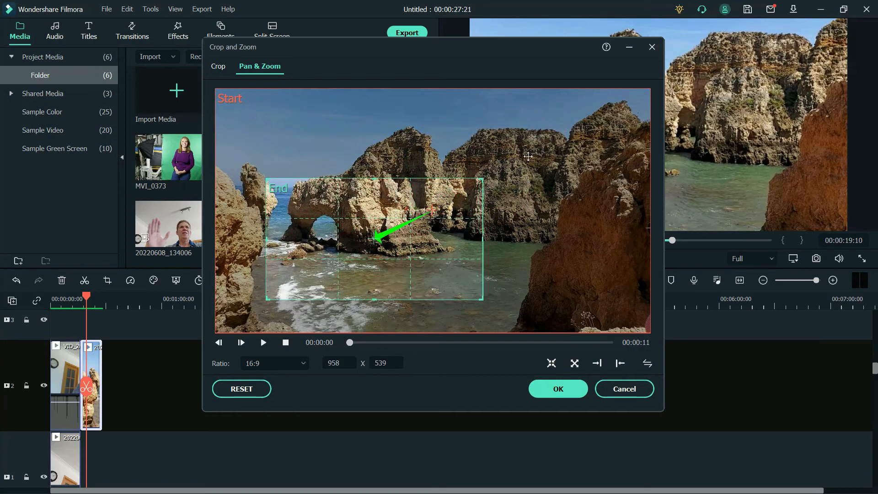
left_click_drag(466, 198, 553, 138)
left_click_drag(490, 208, 507, 192)
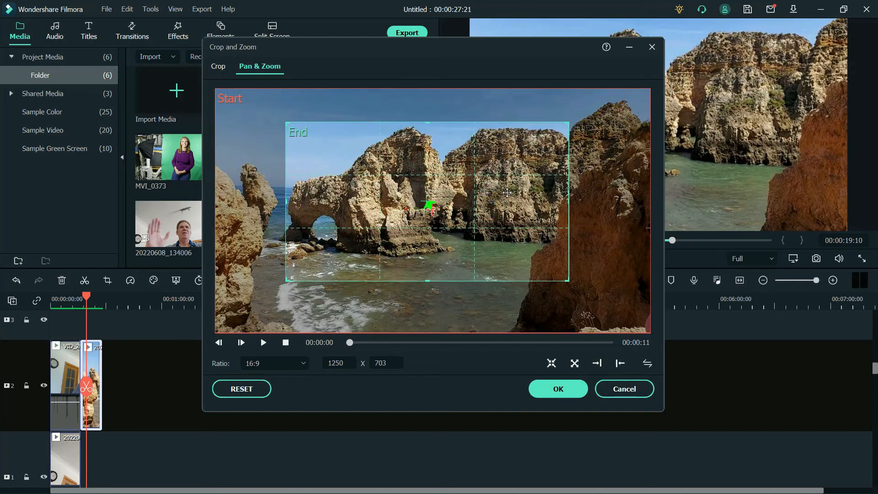
left_click(558, 389)
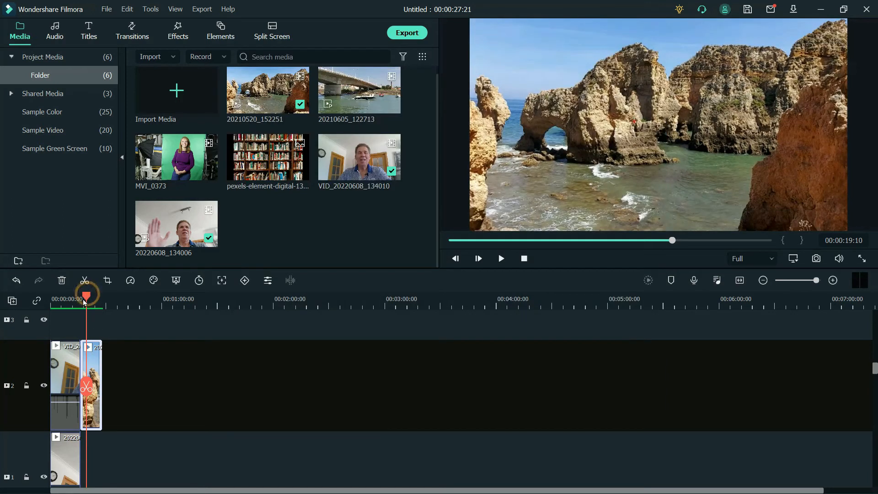
Play the rocky coast clip from its start to preview the zoom-in.
left_click_drag(83, 299, 81, 301)
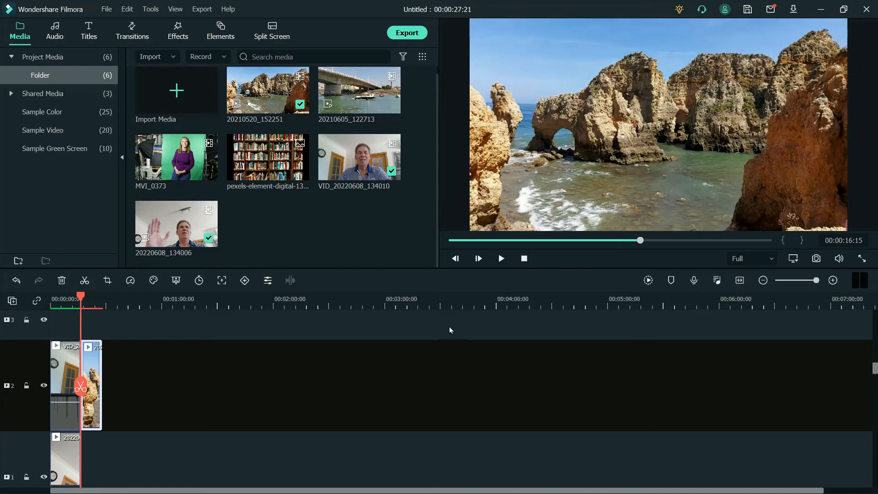
left_click(499, 259)
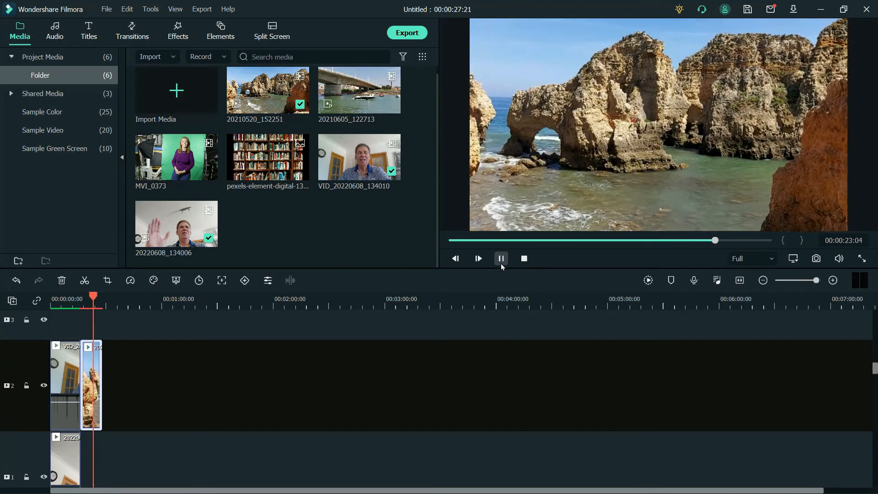
left_click(502, 258)
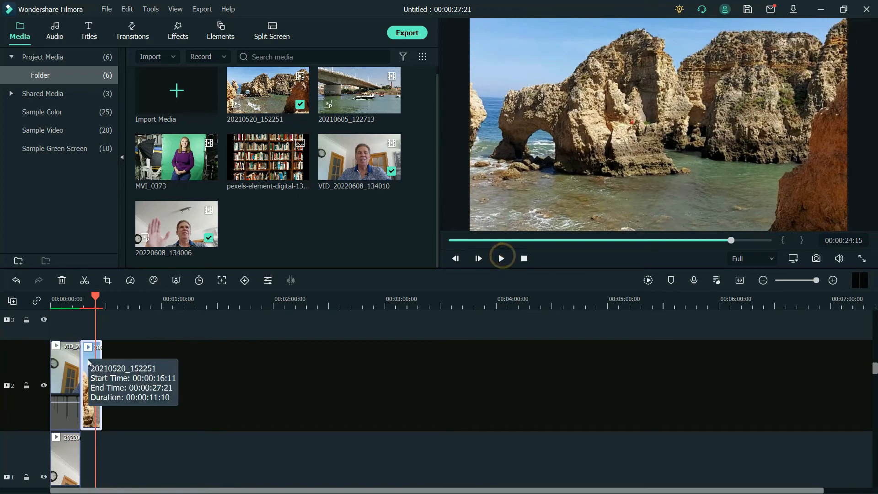
Swap the Start and End frames of the rocky coast clip's Pan & Zoom, apply it, and play the clip from its start.
left_click(110, 282)
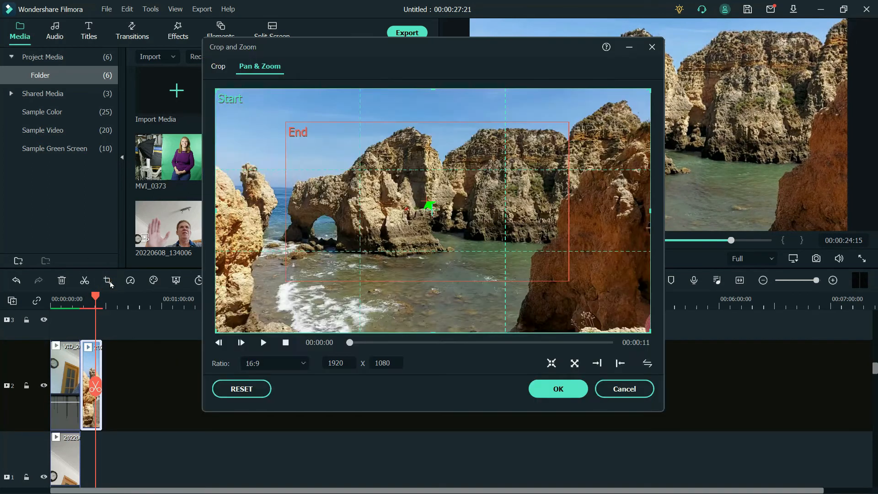
left_click(493, 223)
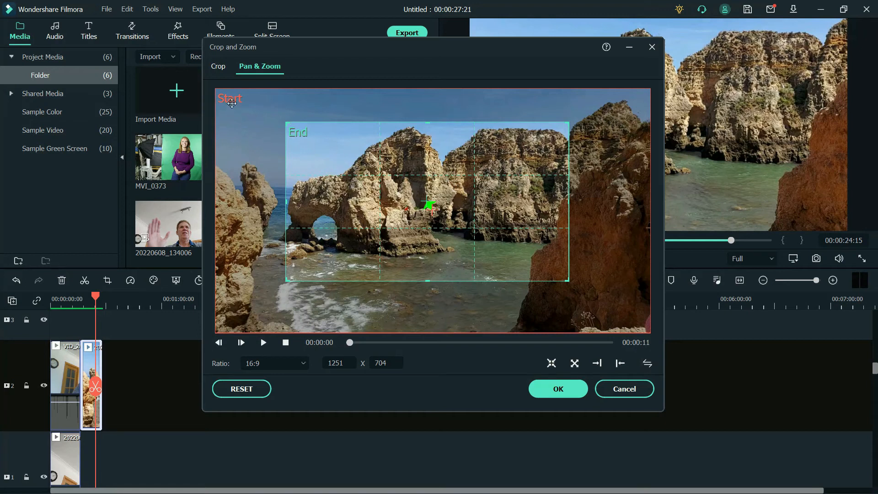
left_click(647, 368)
left_click(315, 134)
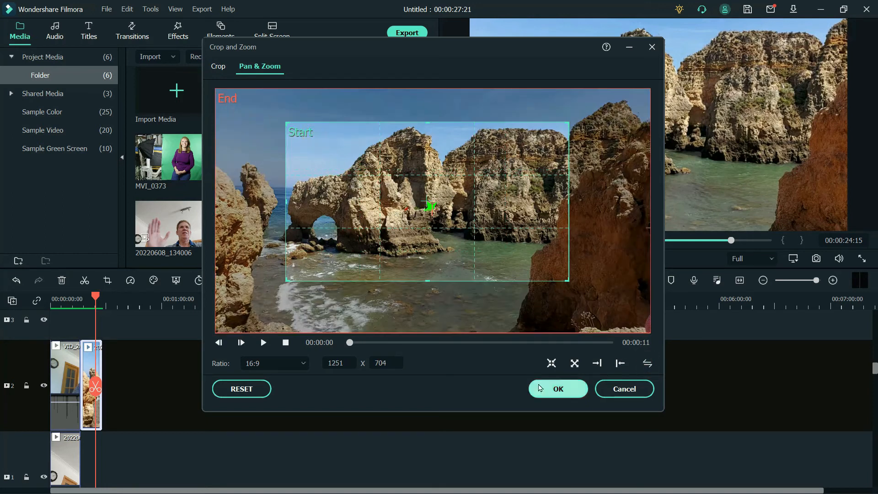
left_click(563, 393)
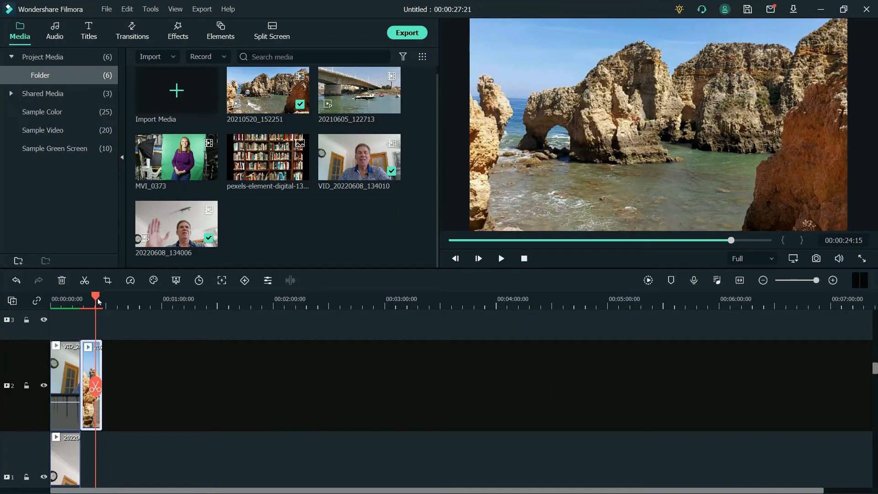
left_click_drag(96, 297, 81, 301)
left_click(501, 259)
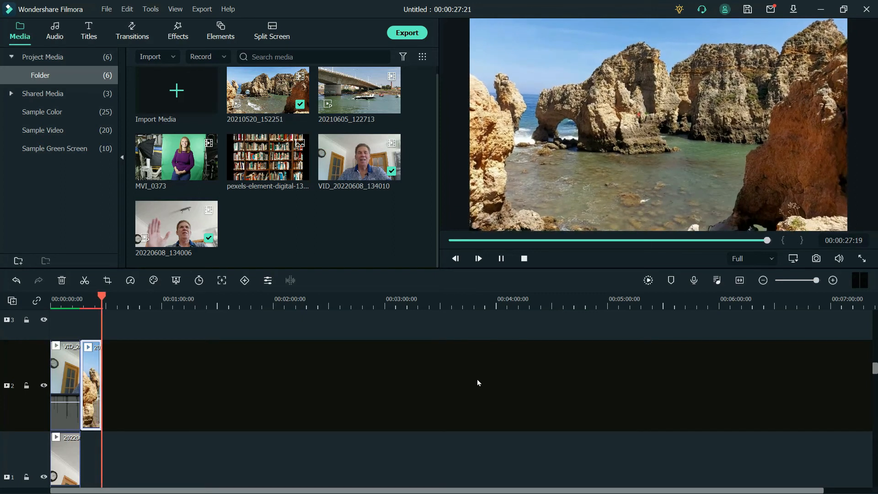
Add the clip 20210605_122713 to track 2 right after the rocky coast clip and mute its audio.
left_click_drag(360, 94, 110, 417)
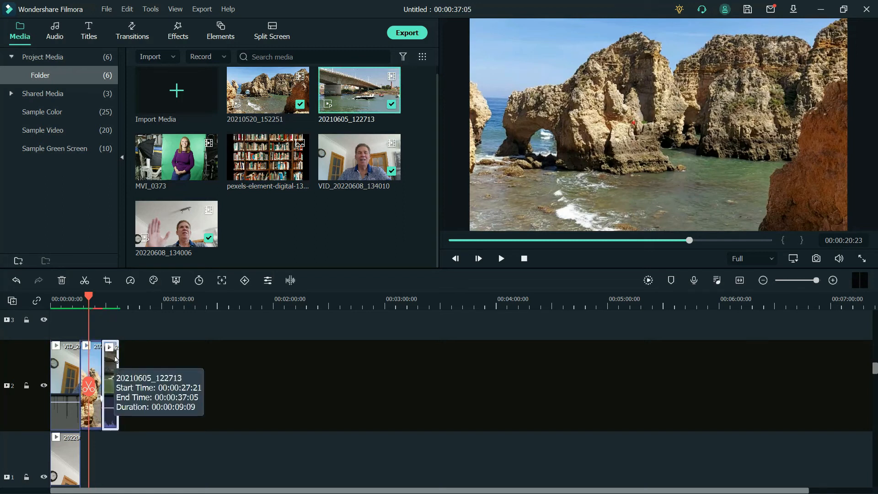
right_click(114, 356)
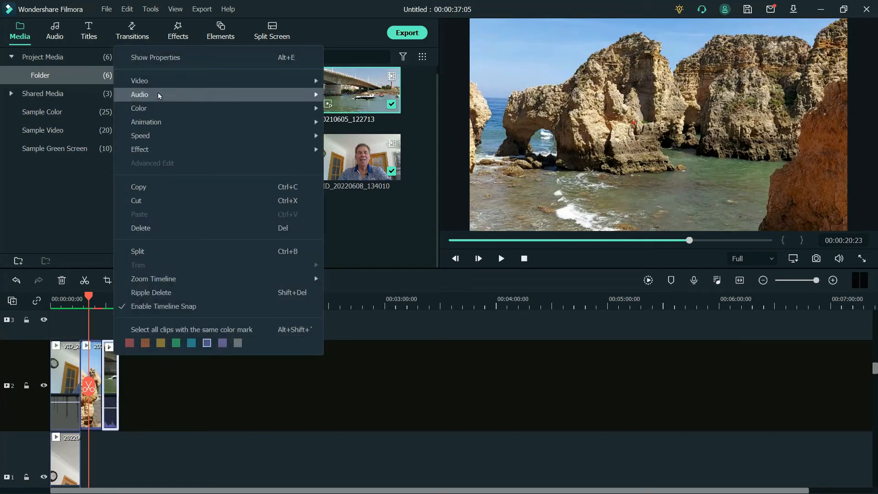
mouse_move(159, 95)
left_click(352, 135)
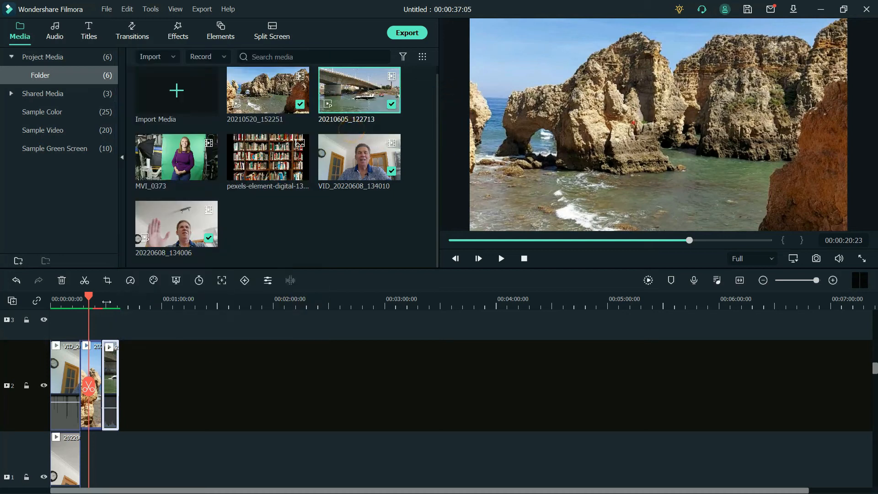
Scrub through the bridge and speedboat clip and play it to review the boat's movement.
left_click_drag(90, 295, 111, 297)
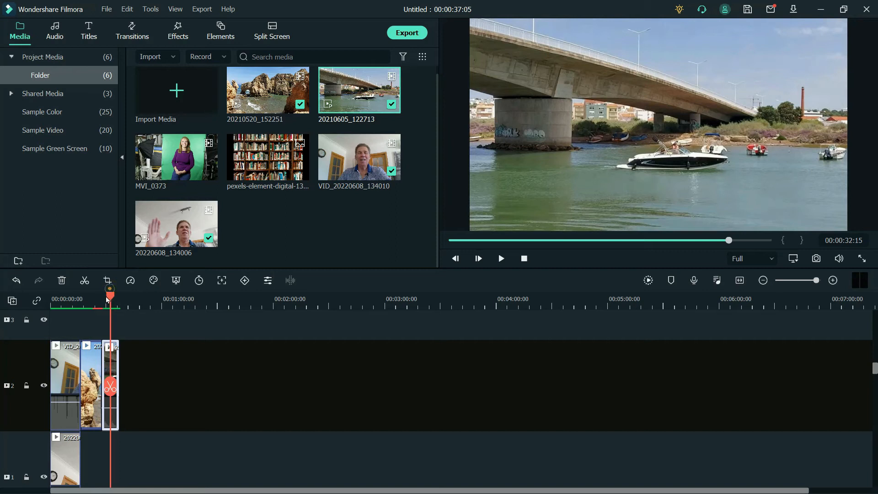
left_click_drag(112, 295, 106, 296)
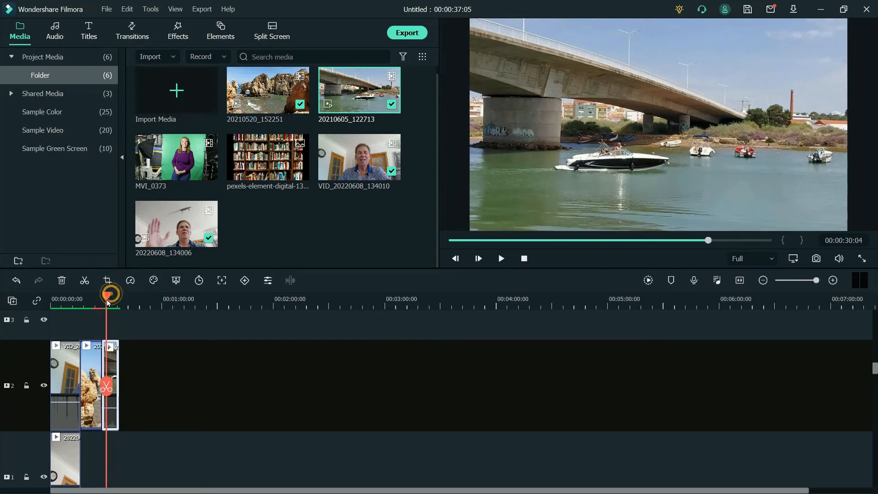
left_click(501, 261)
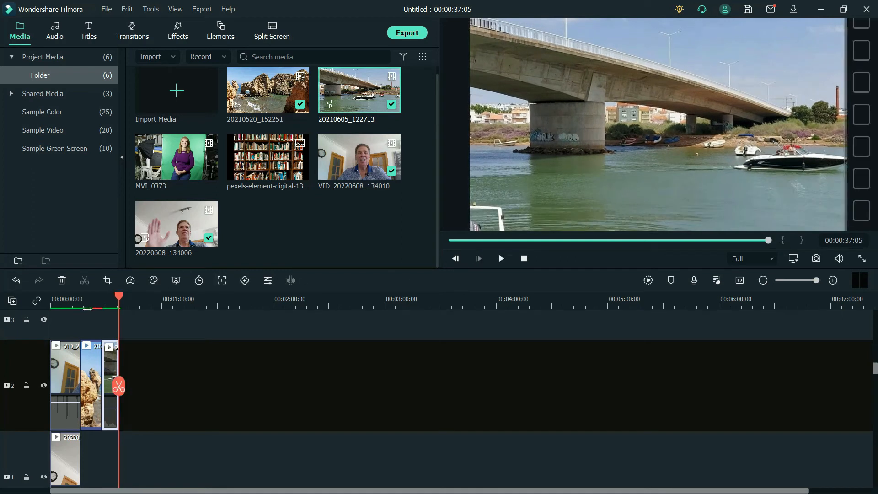
Set the bridge clip's Pan & Zoom to the preset that pans from left to right.
left_click_drag(118, 296, 104, 297)
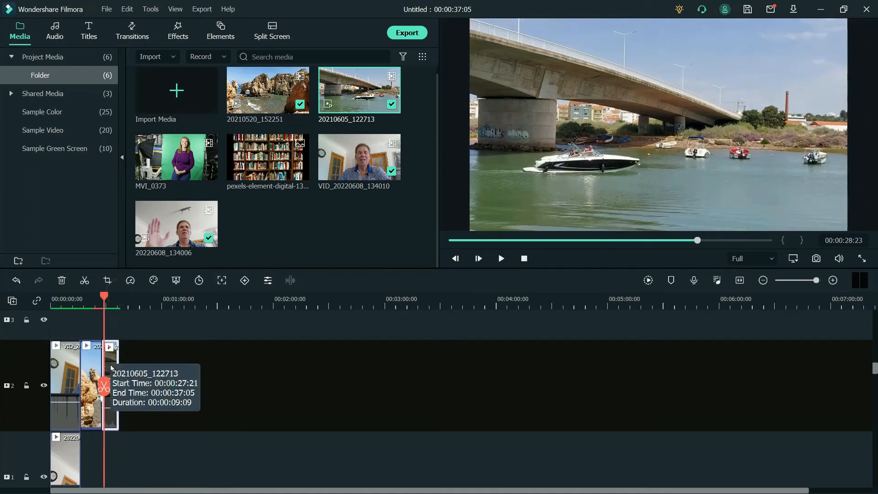
left_click(107, 281)
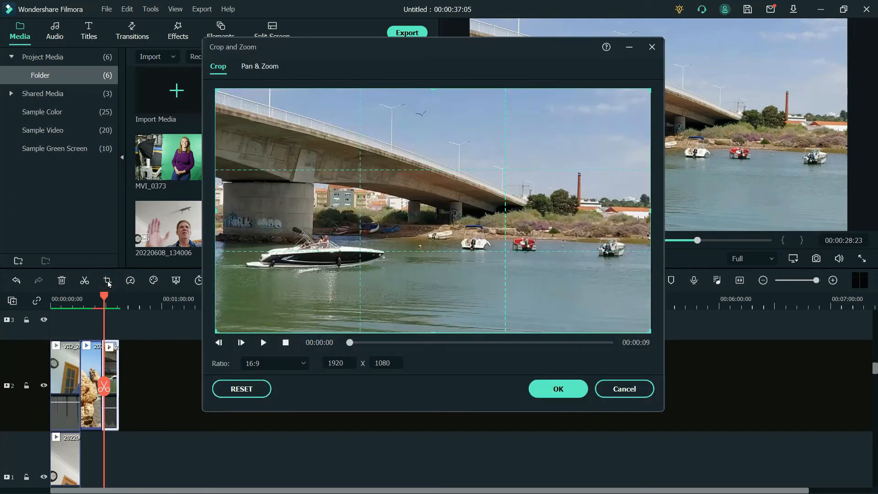
left_click(272, 66)
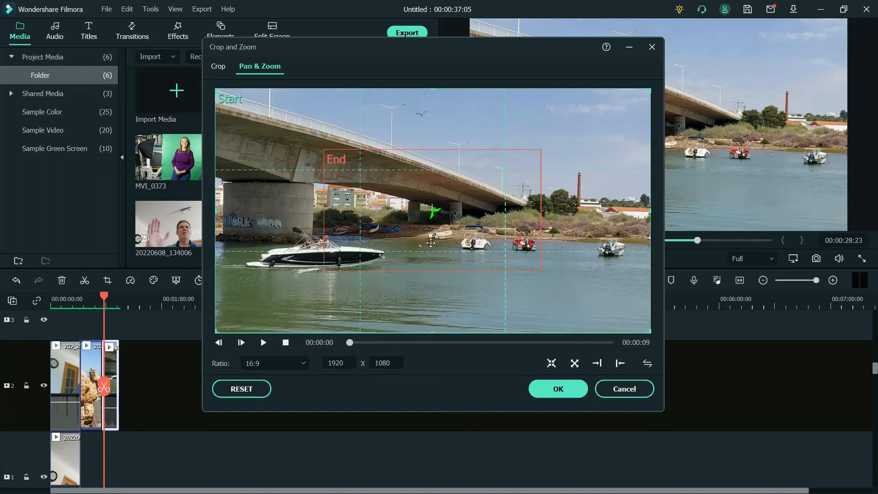
left_click(597, 365)
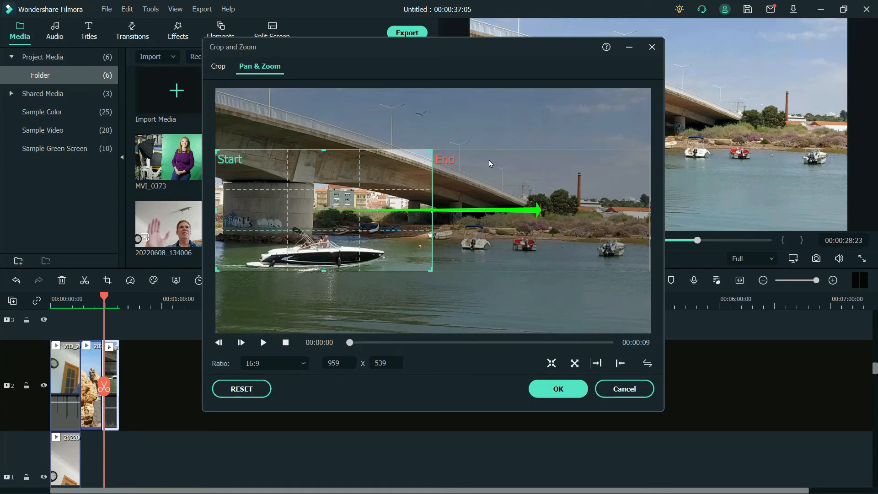
Lower the Start and End frames to follow the speedboat along the water, apply the pan, and play it back.
left_click(379, 191)
left_click_drag(379, 191, 376, 221)
left_click_drag(581, 192, 574, 218)
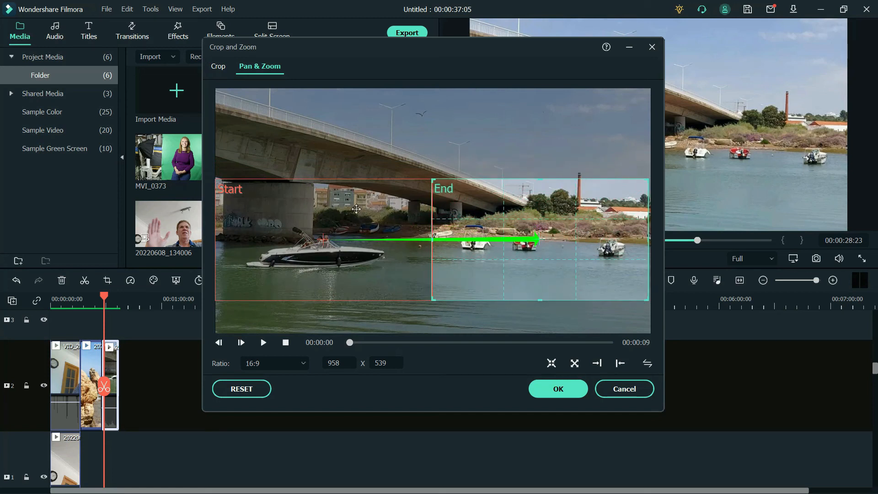
left_click(556, 389)
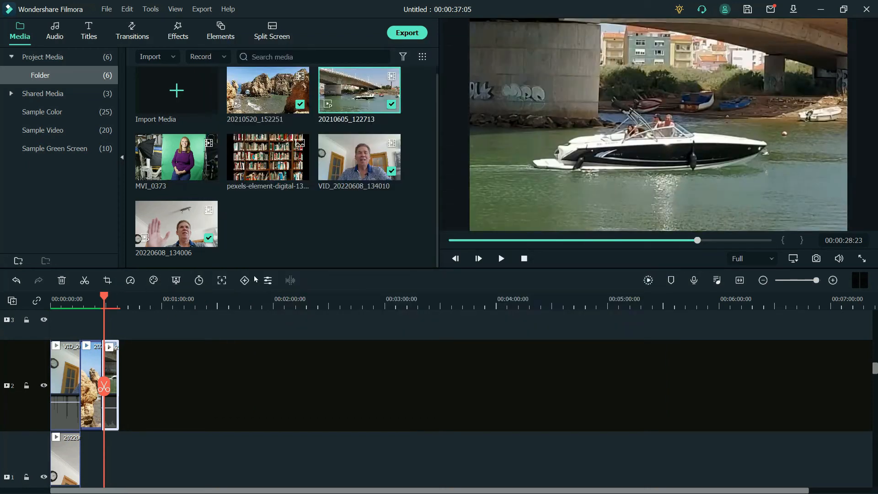
left_click(500, 259)
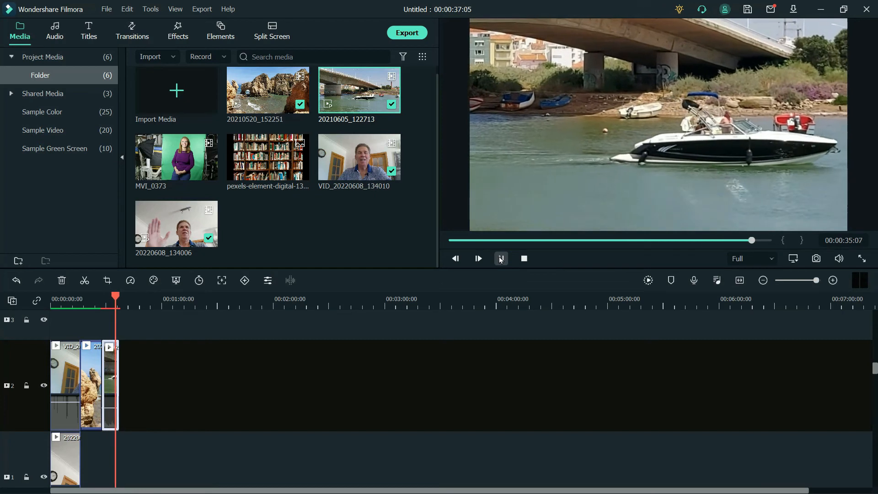
left_click(500, 258)
Add the bookshelf image pexels-element-digital-1370295 to track 2 right after the bridge clip.
left_click(286, 262)
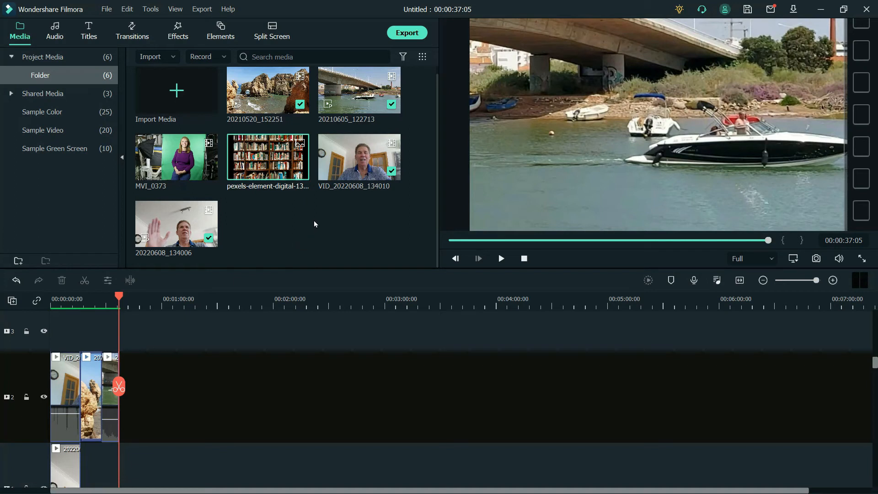
double_click(274, 154)
left_click_drag(257, 235, 122, 416)
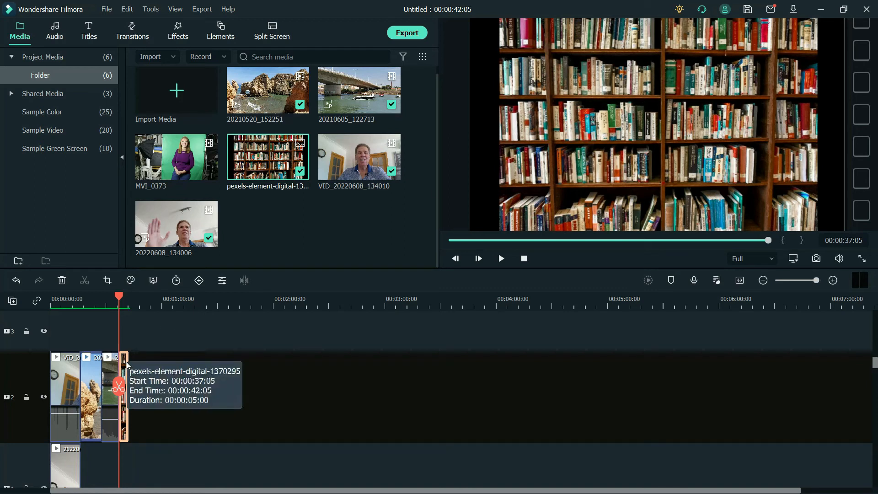
Apply Crop to Fit to the bookshelf image on track 2 so it fills the whole frame.
right_click(127, 364)
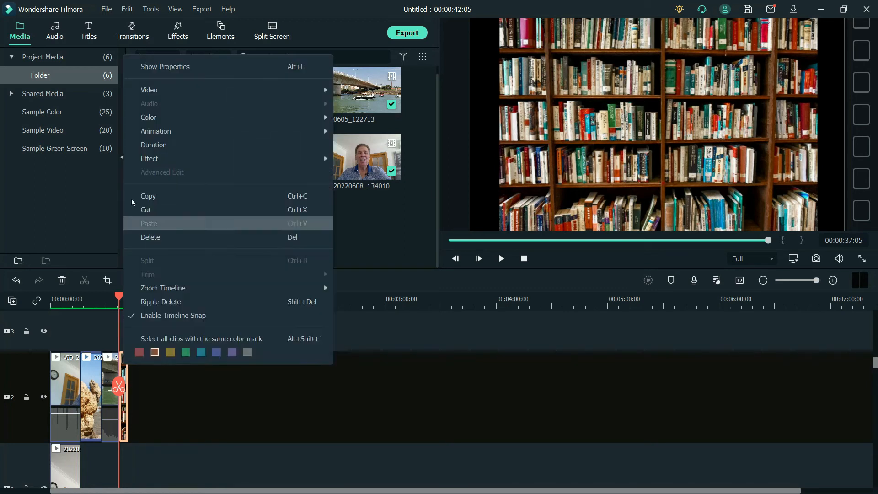
left_click(160, 89)
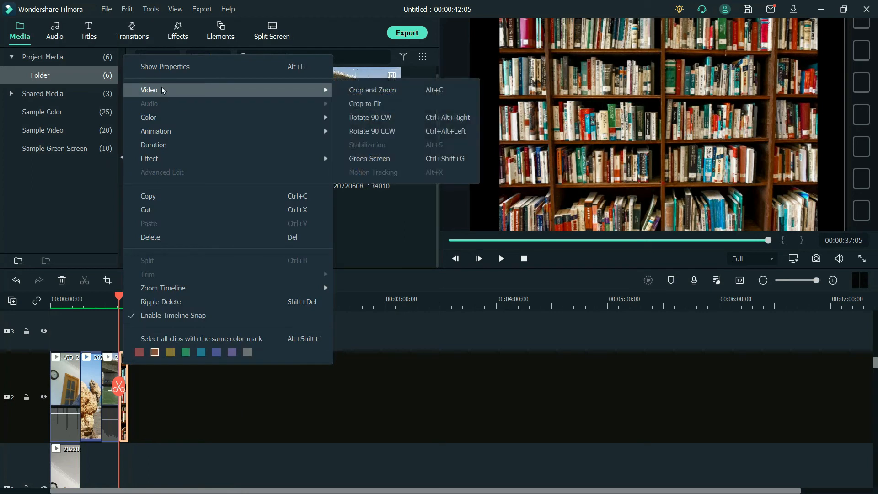
left_click(383, 104)
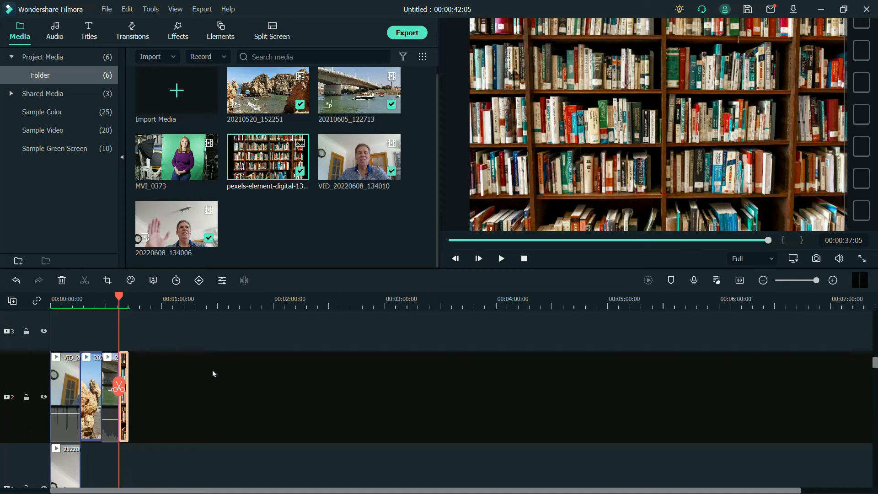
Place the green-screen clip MVI_0373 on track 3 directly above the bookshelf image and preview a frame where they overlap.
scroll(194, 368, "up", 1)
left_click(740, 280)
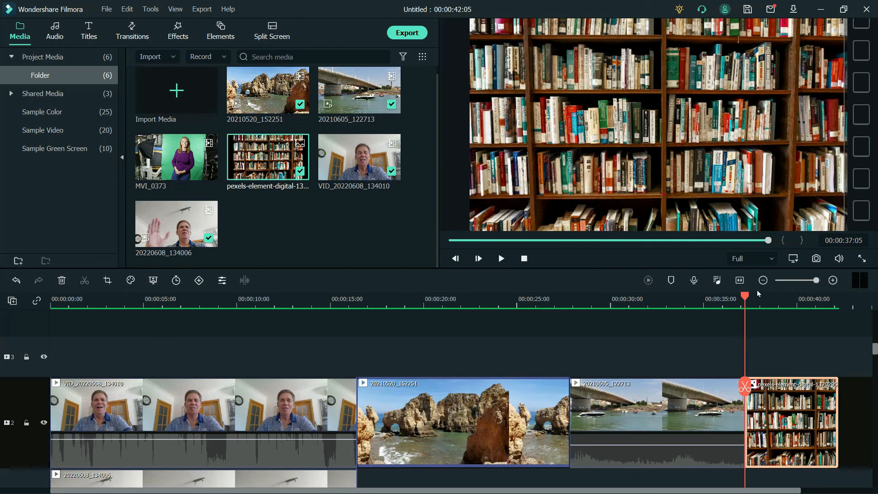
left_click_drag(744, 297, 712, 310)
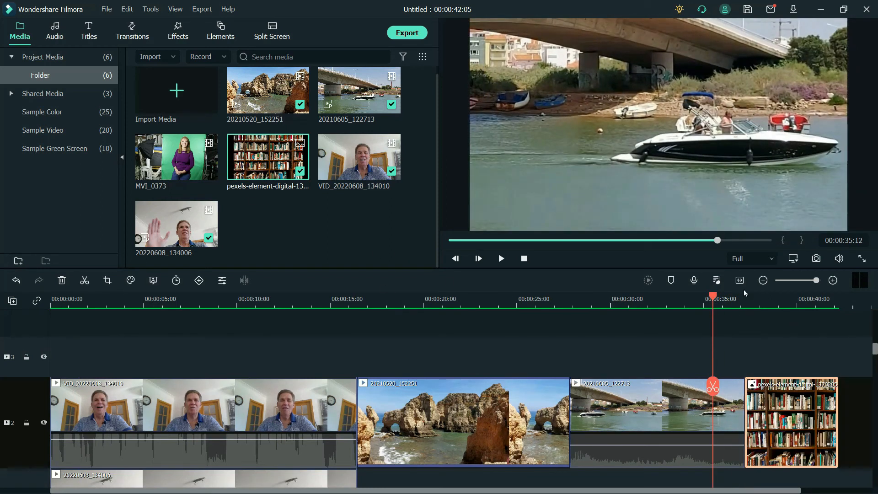
left_click_drag(712, 297, 744, 311)
left_click(182, 167)
left_click_drag(737, 259, 754, 356)
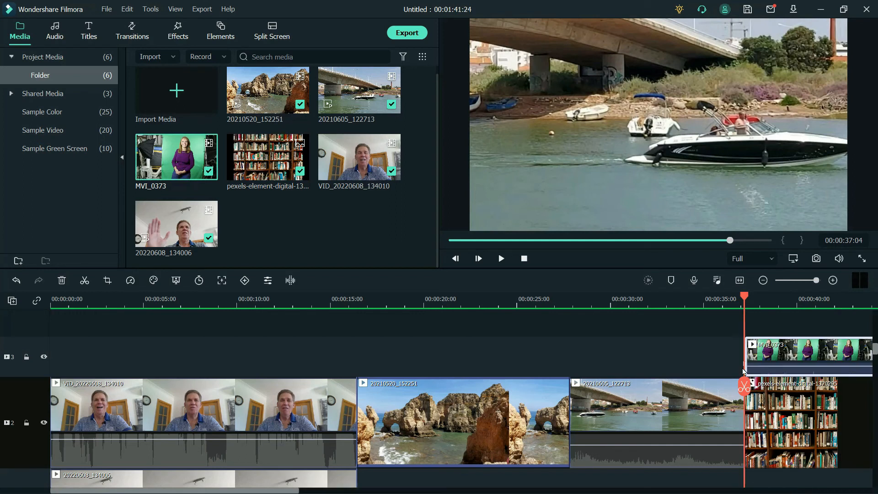
left_click_drag(744, 296, 769, 298)
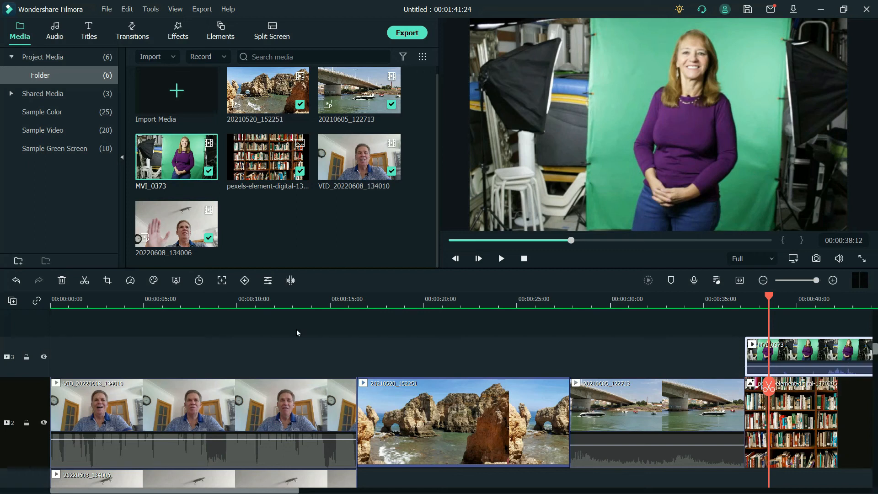
Crop MVI_0373 with a Custom ratio to about 527 x 707, keeping only the woman and the green backdrop around her.
left_click(108, 281)
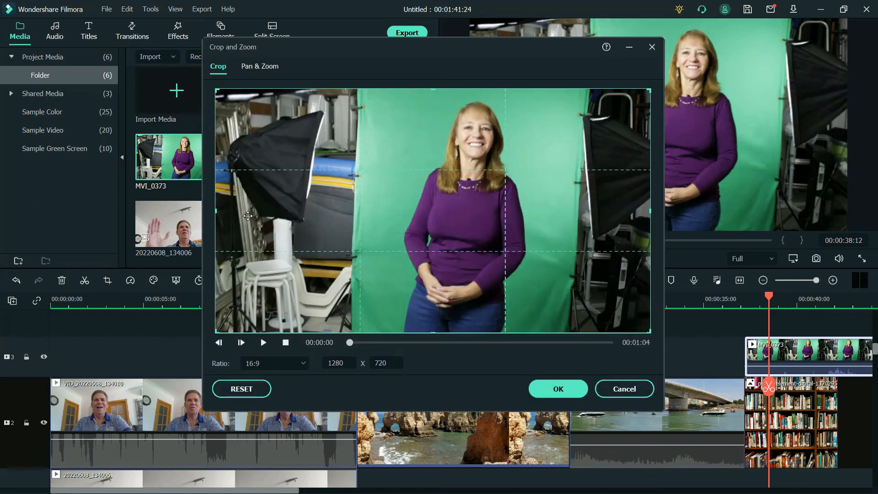
left_click_drag(216, 329, 213, 423)
left_click(305, 363)
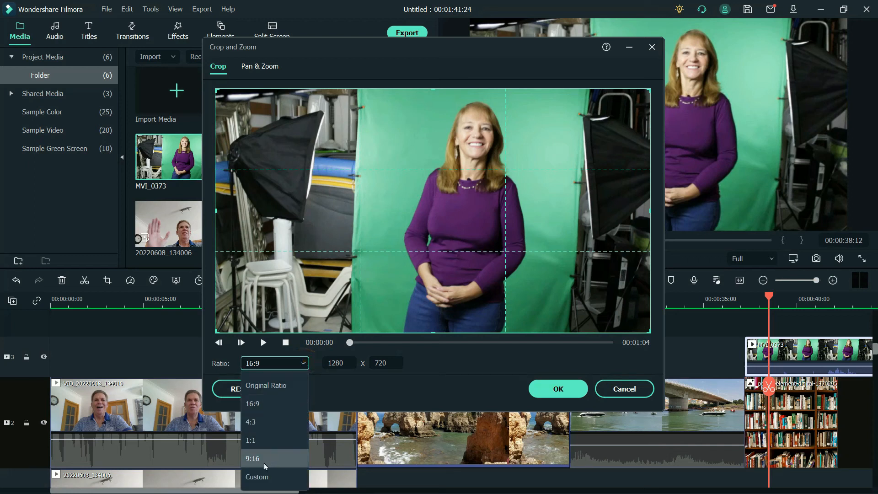
left_click(259, 477)
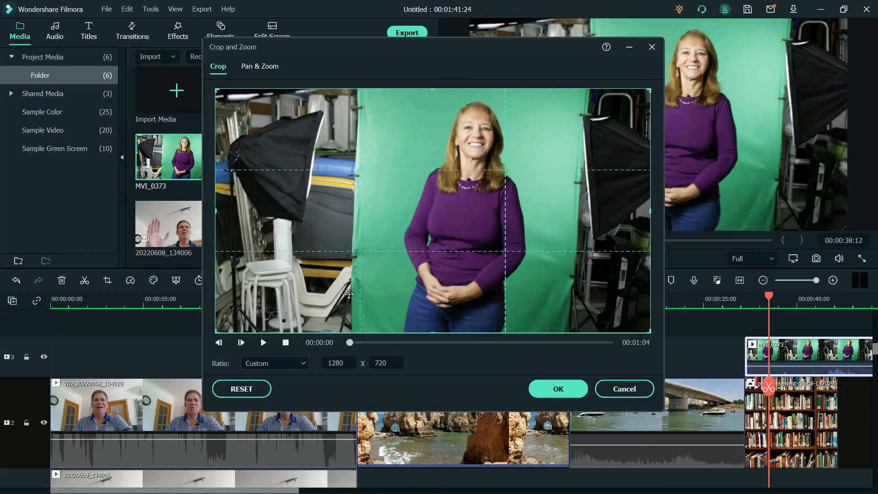
left_click_drag(215, 215, 371, 233)
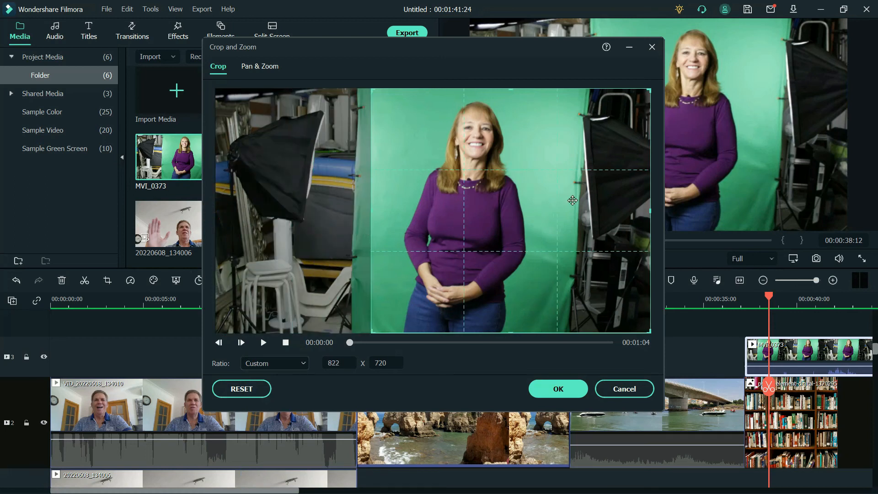
left_click_drag(650, 209, 549, 237)
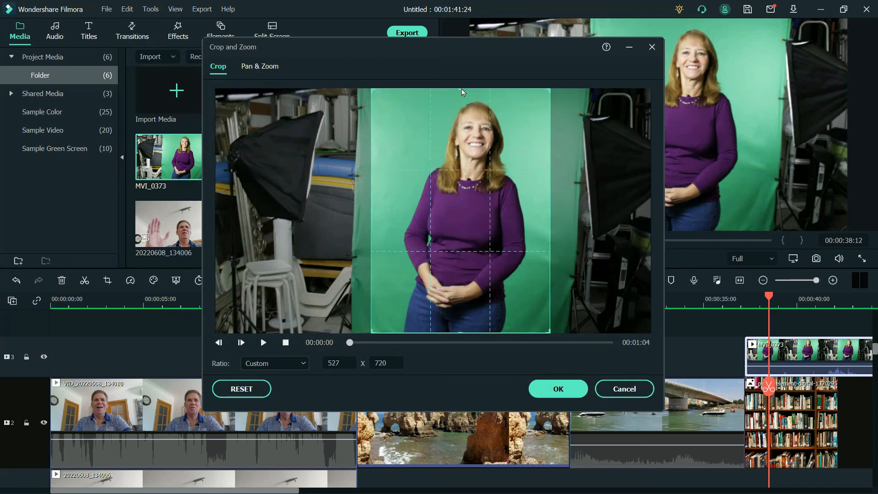
left_click_drag(459, 88, 459, 94)
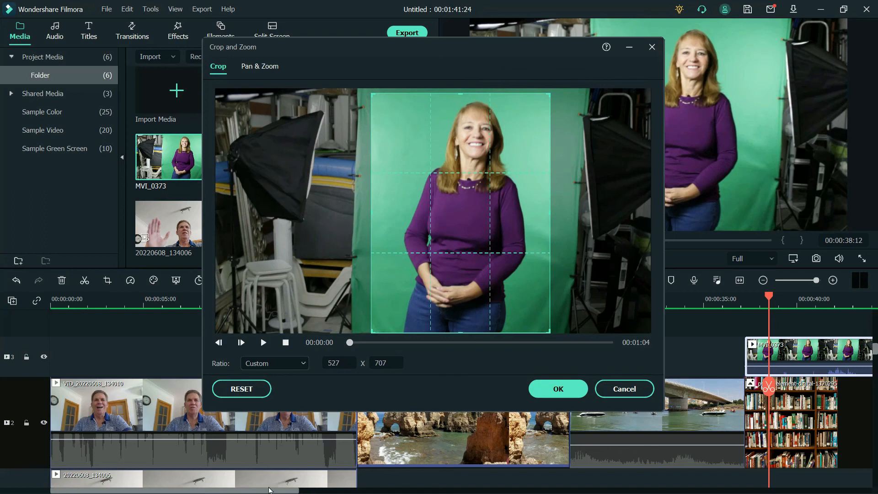
left_click(553, 398)
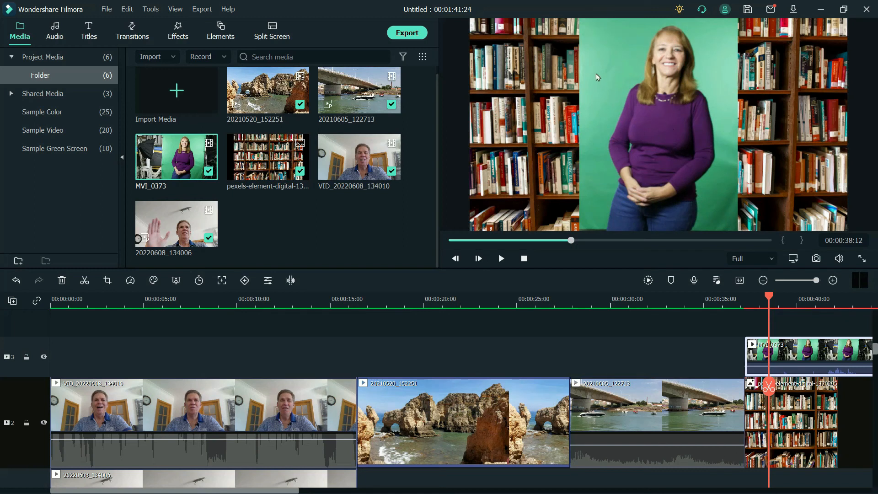
Key out MVI_0373's green backdrop using a color sampled from it and an Offset of 11, and shift the woman to the frame's right side.
left_click(177, 281)
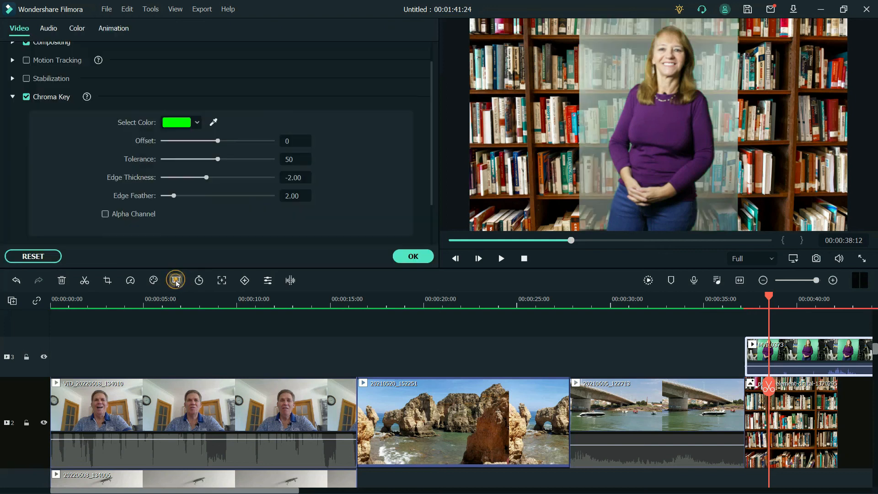
left_click(214, 122)
left_click(634, 68)
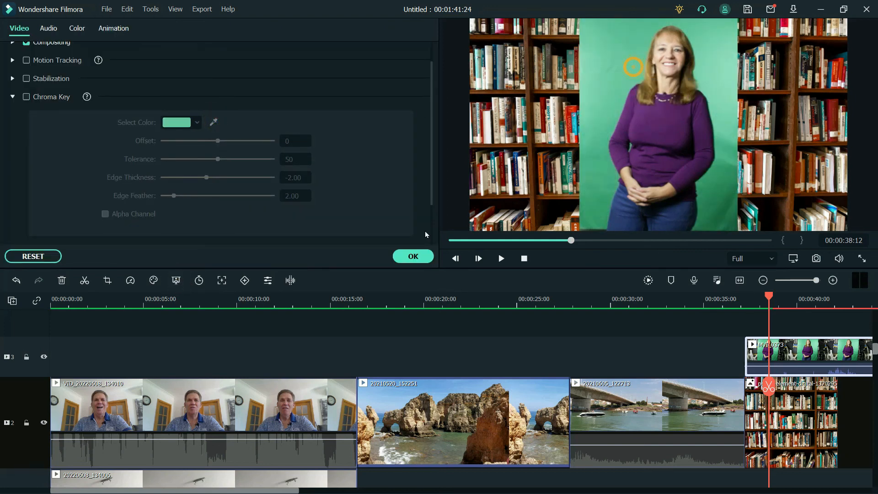
left_click(223, 140)
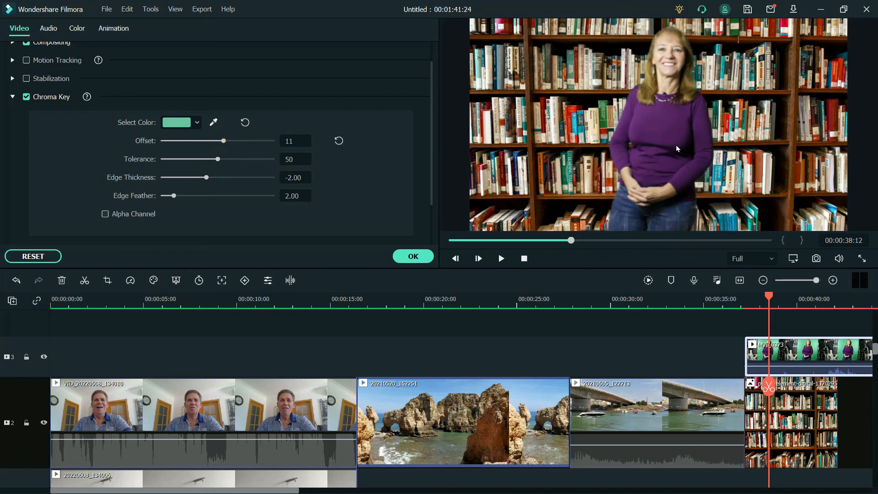
left_click_drag(664, 141, 731, 170)
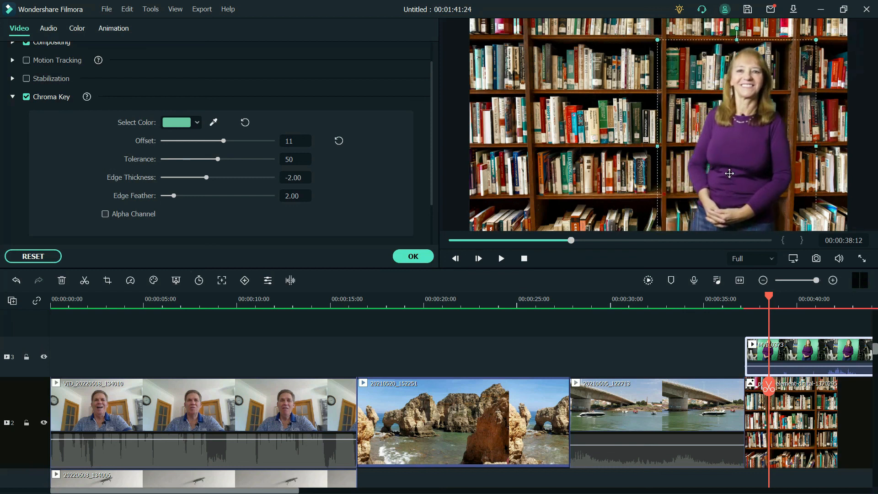